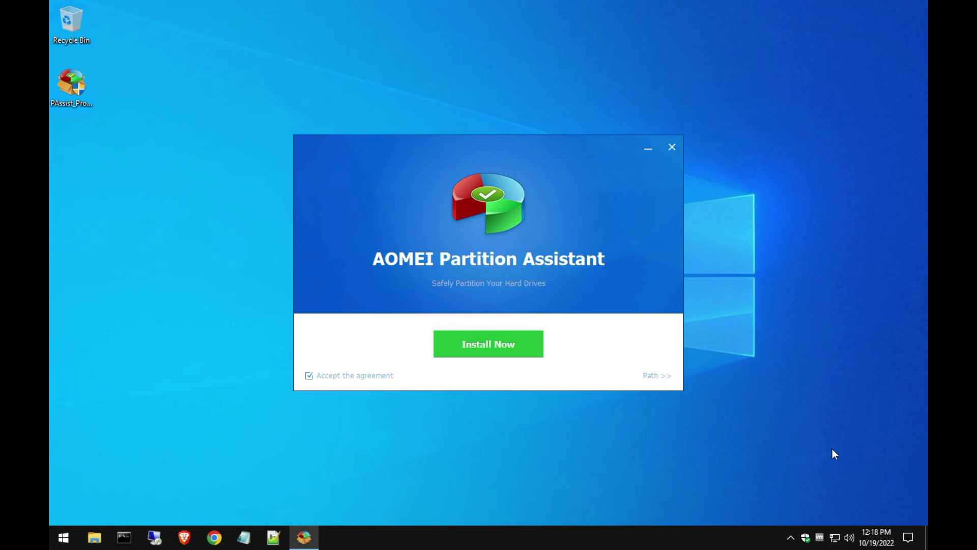
Install AOMEI Partition Assistant, opt out of the User Experience Improvement Program, and launch it
click(478, 347)
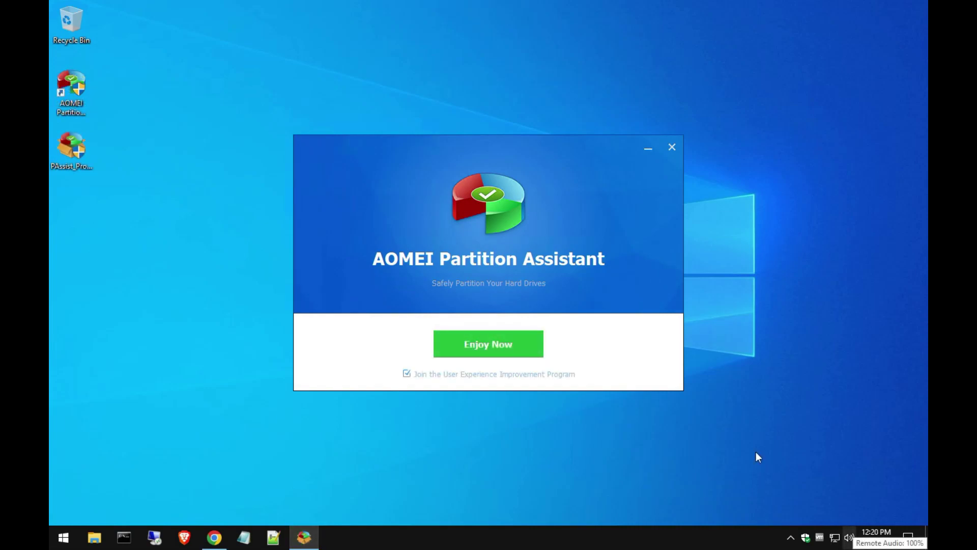
click(406, 375)
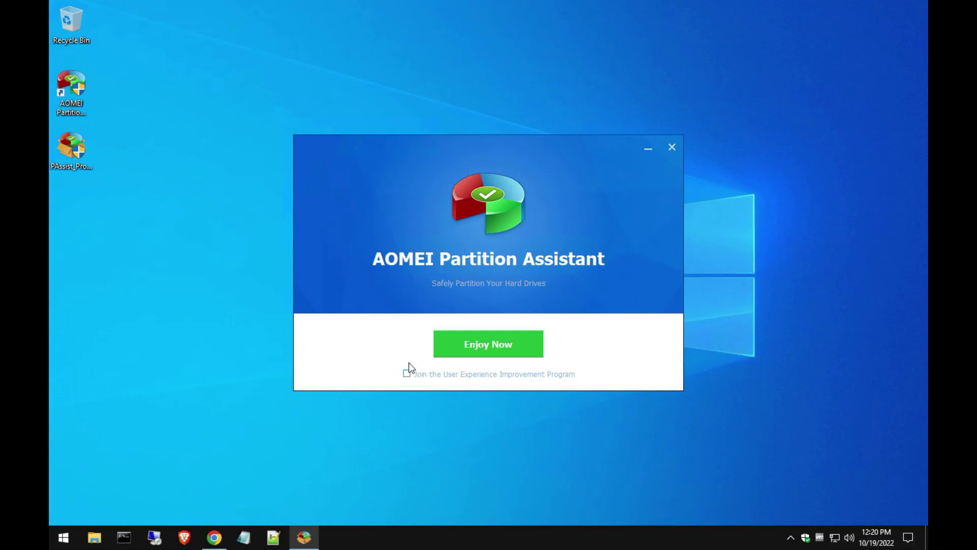
click(505, 344)
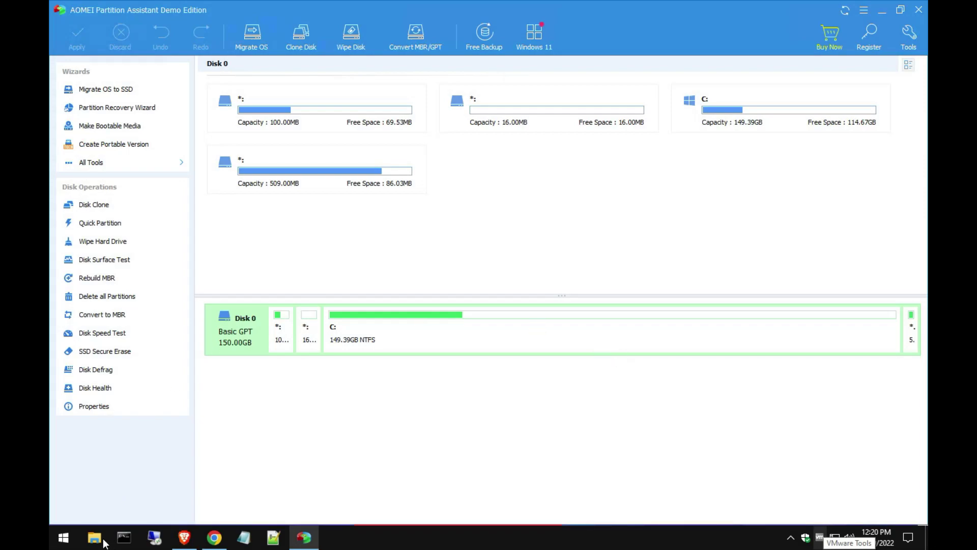
click(94, 537)
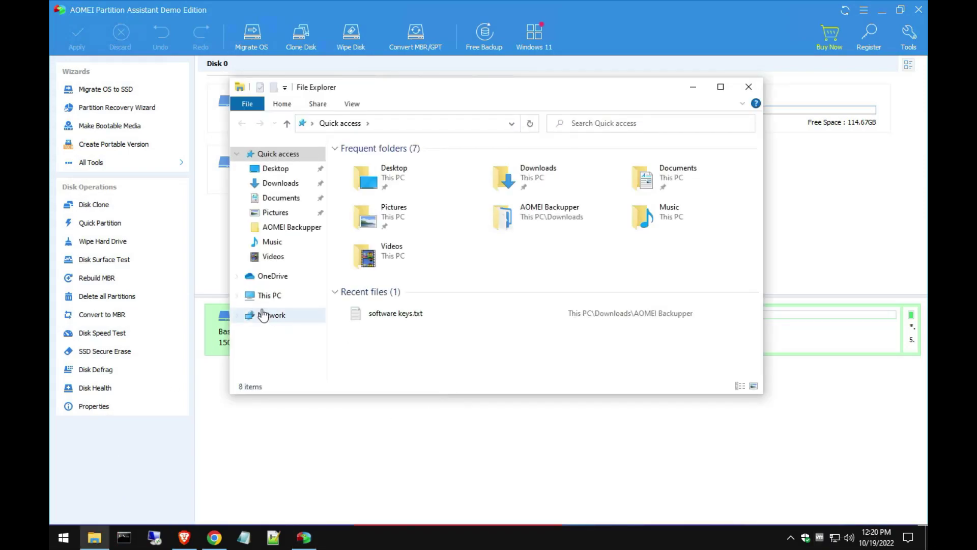
click(267, 296)
click(418, 335)
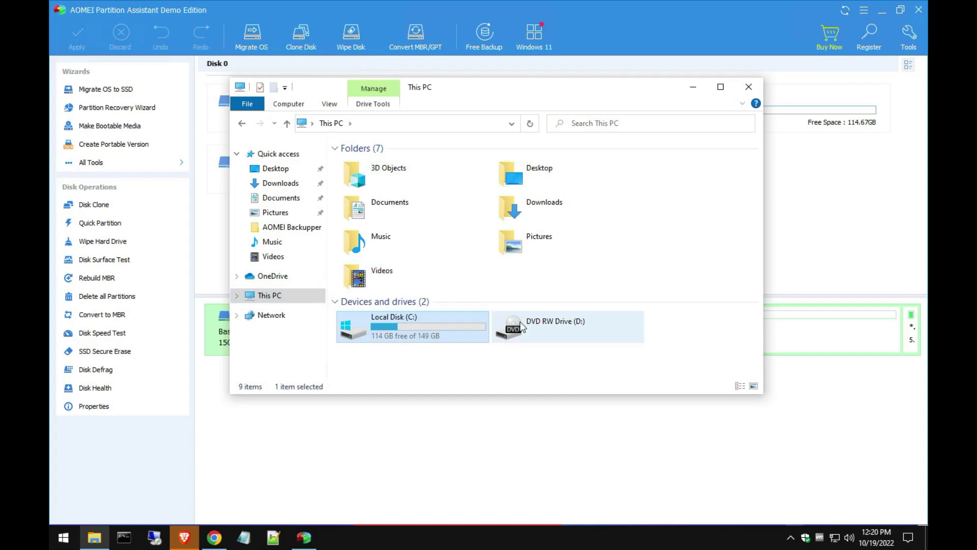
click(695, 90)
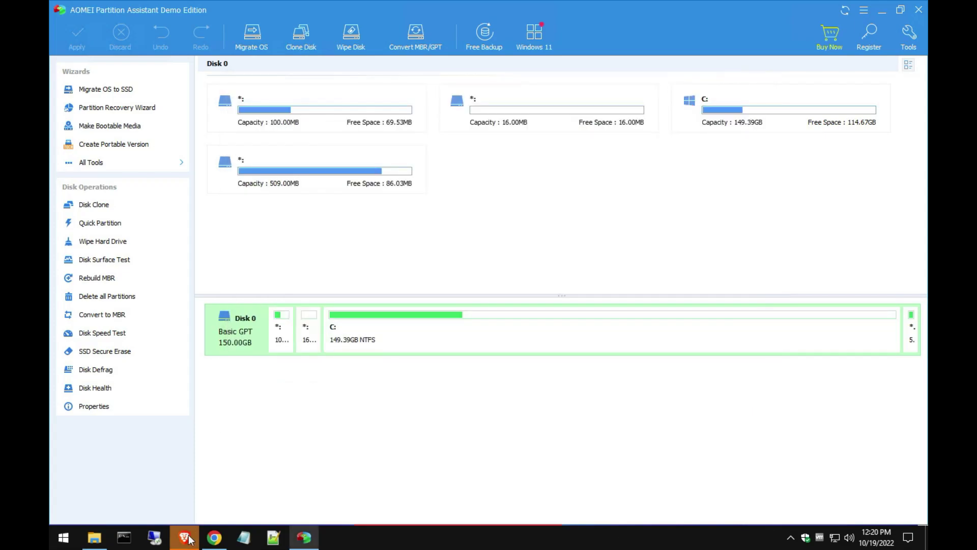
Scroll through the diskpart.com install-success page in Brave, then close the browser
click(184, 536)
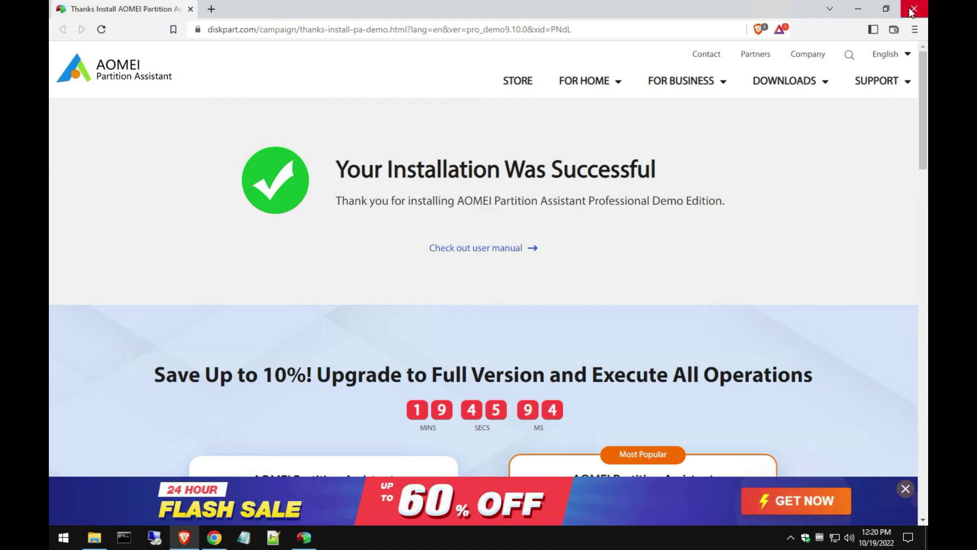
scroll(681, 257, down, 5)
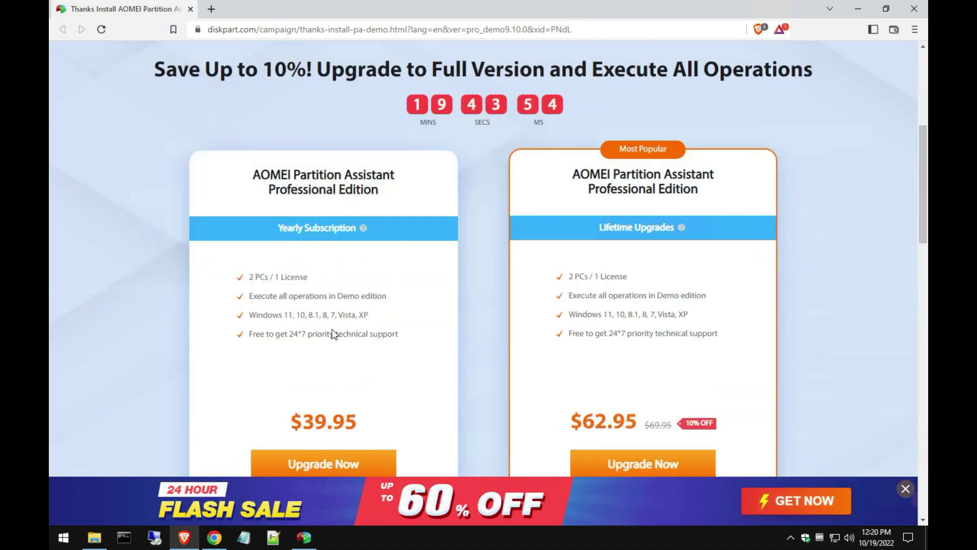
scroll(835, 148, down, 2)
click(914, 9)
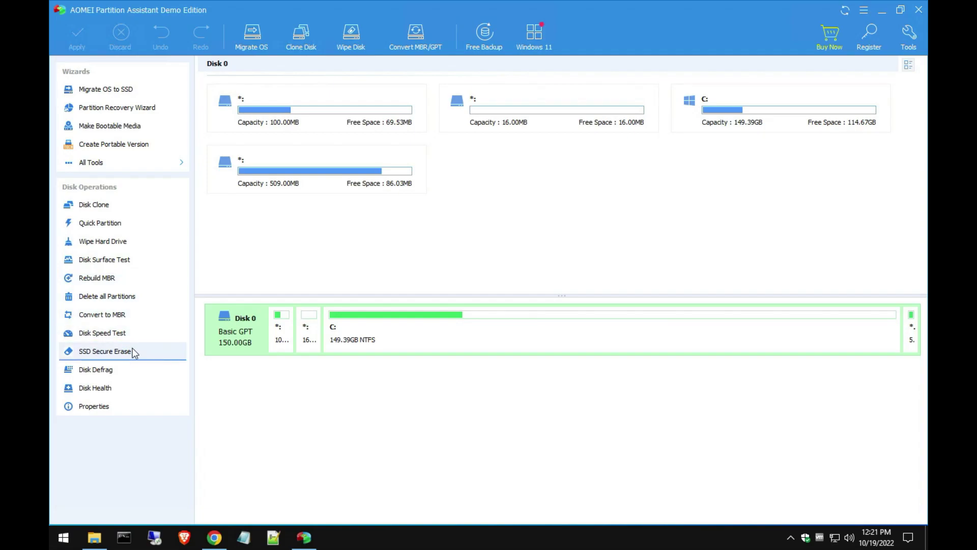
Split C: so a new 60.00GB E: partition is created, leaving C: at 89.39GB
click(372, 312)
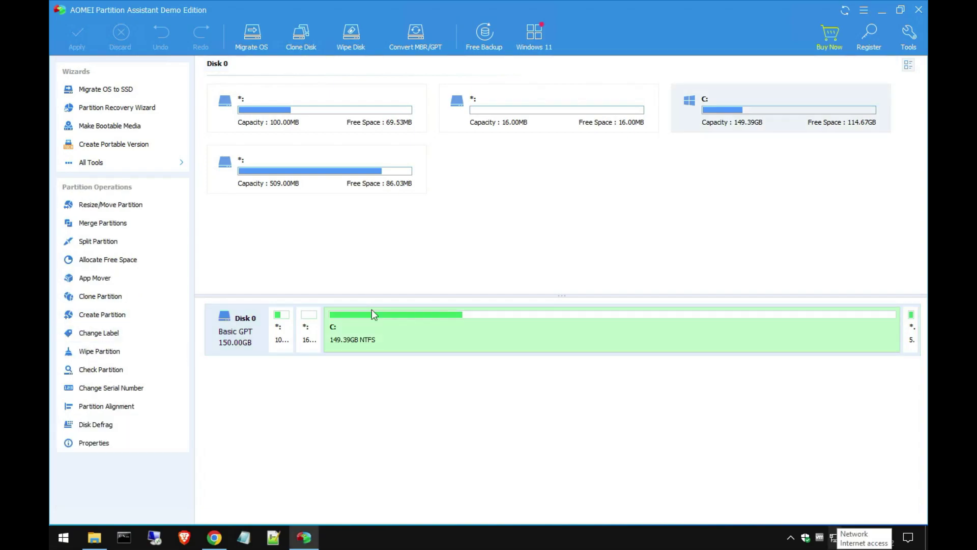
click(109, 244)
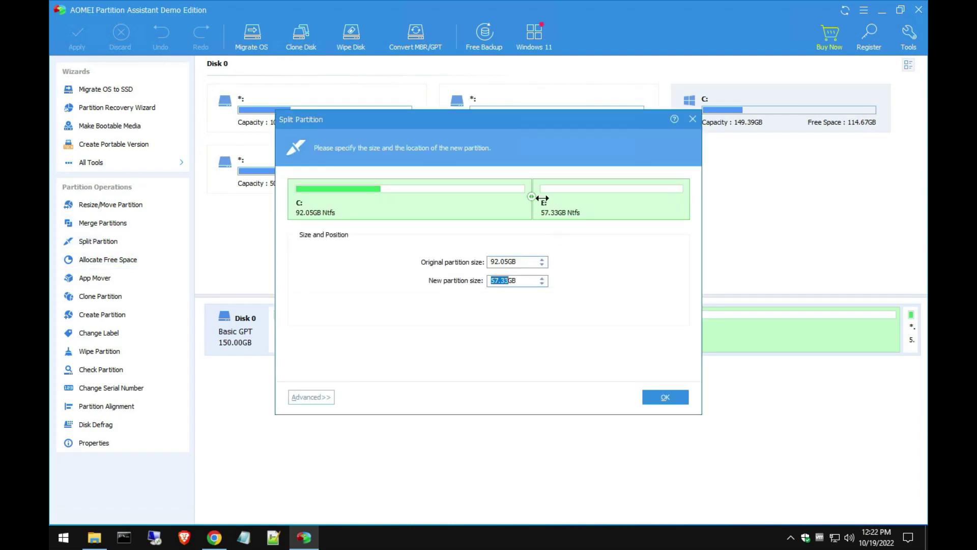
drag(541, 198, 503, 280)
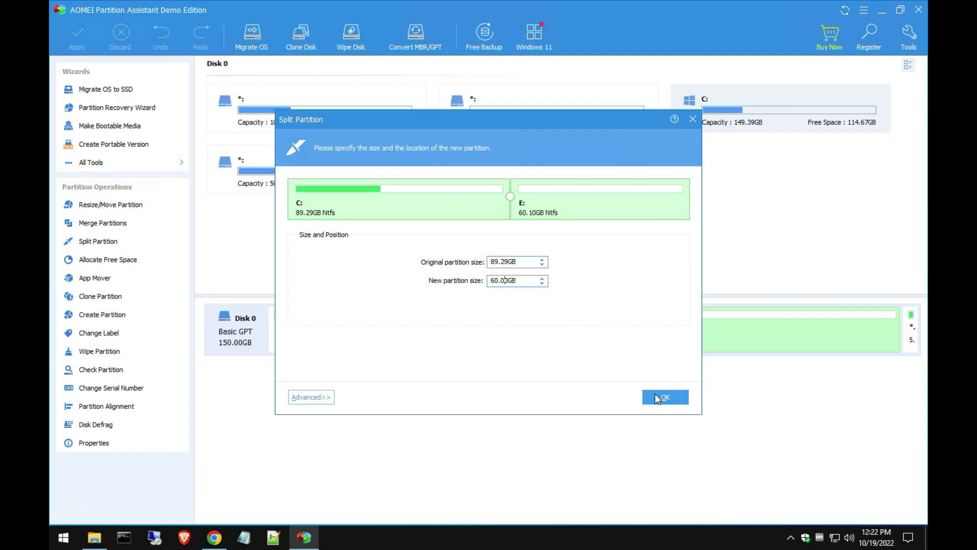
click(658, 398)
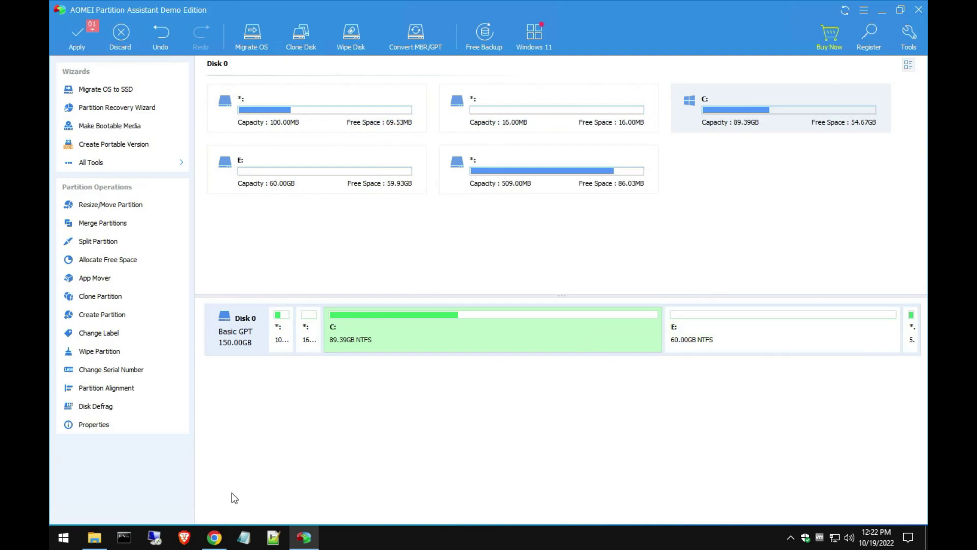
Open Computer Management from This PC in File Explorer, then return to the partition tool
click(103, 538)
right_click(265, 295)
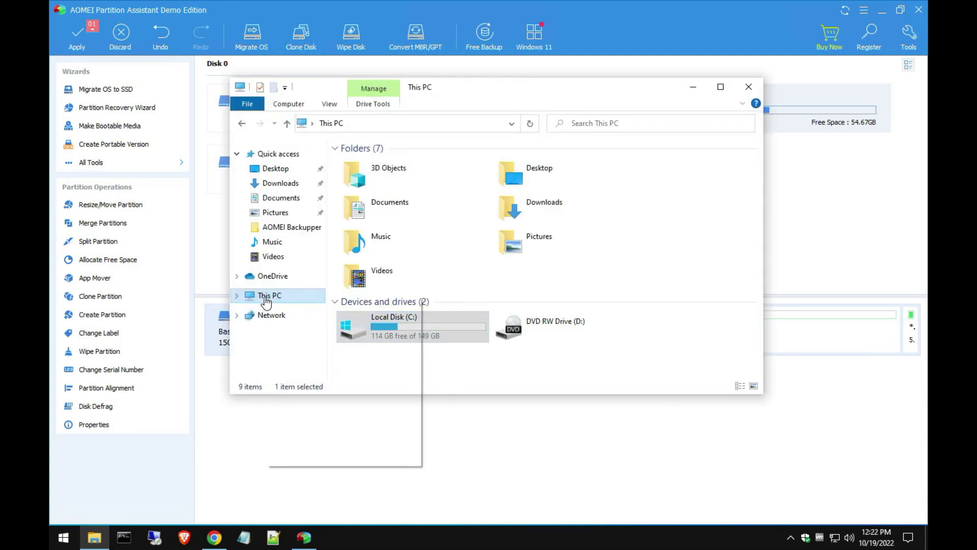
click(275, 322)
click(640, 353)
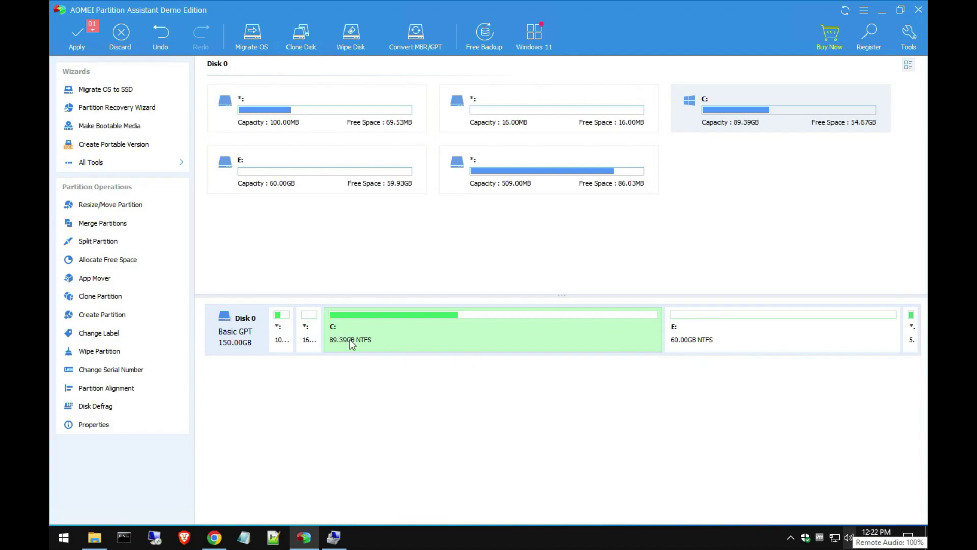
Apply the pending split and confirm restarting into Windows PE mode to execute it
click(708, 337)
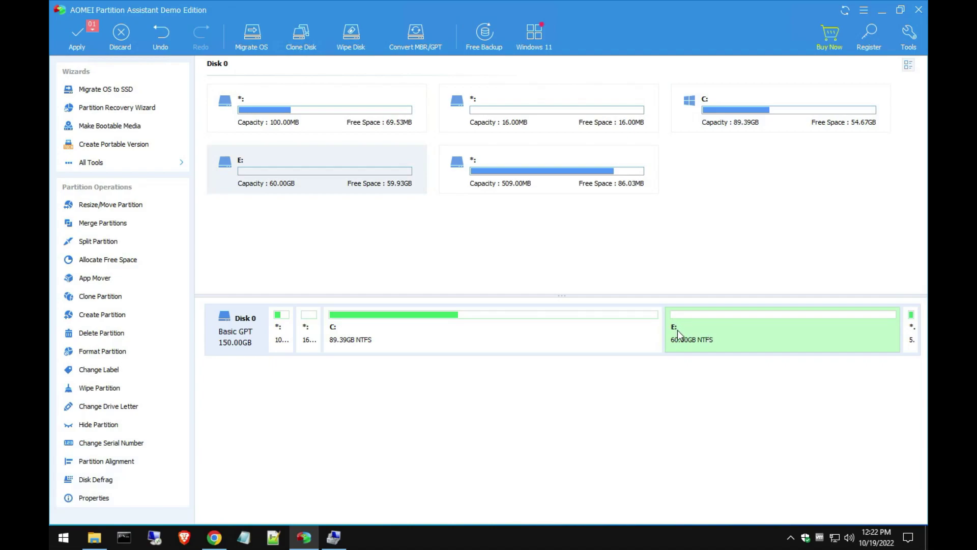
click(607, 332)
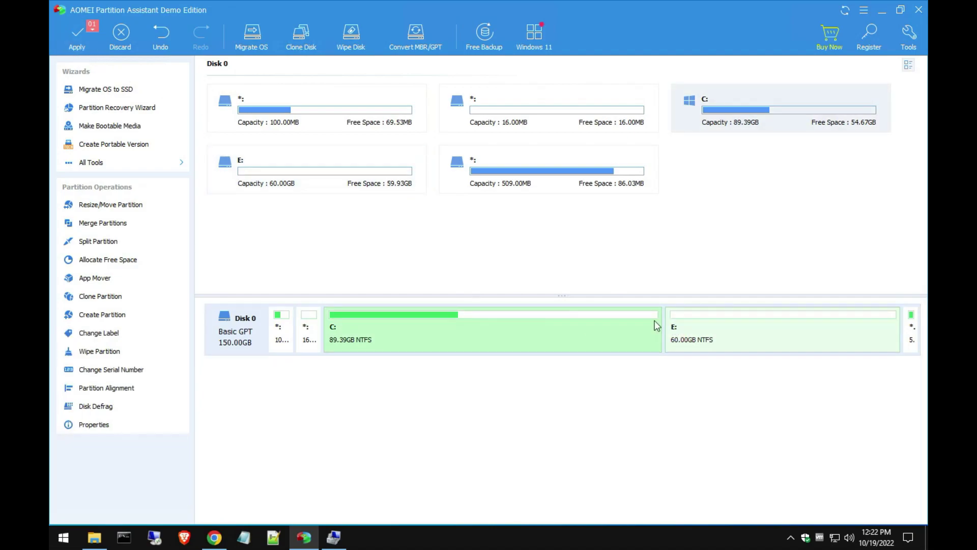
click(77, 39)
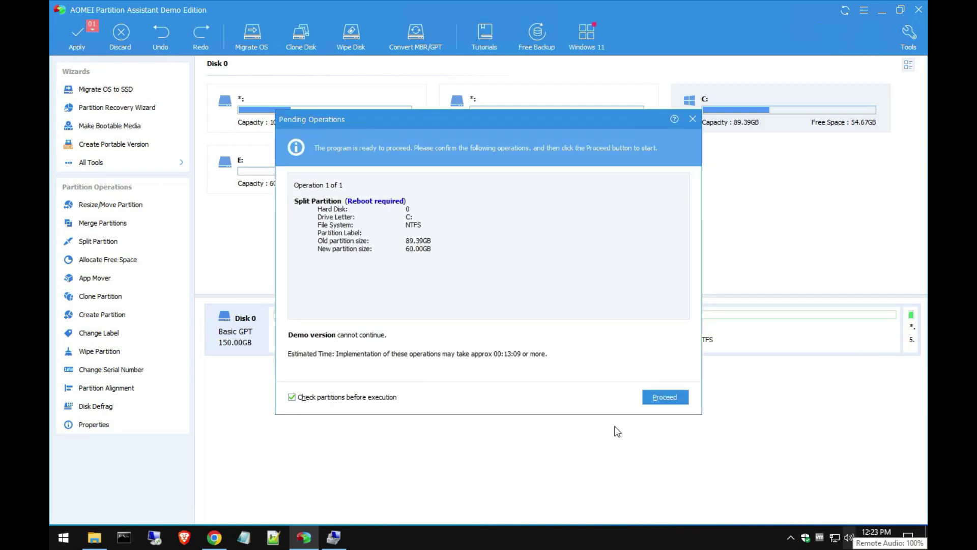
click(657, 398)
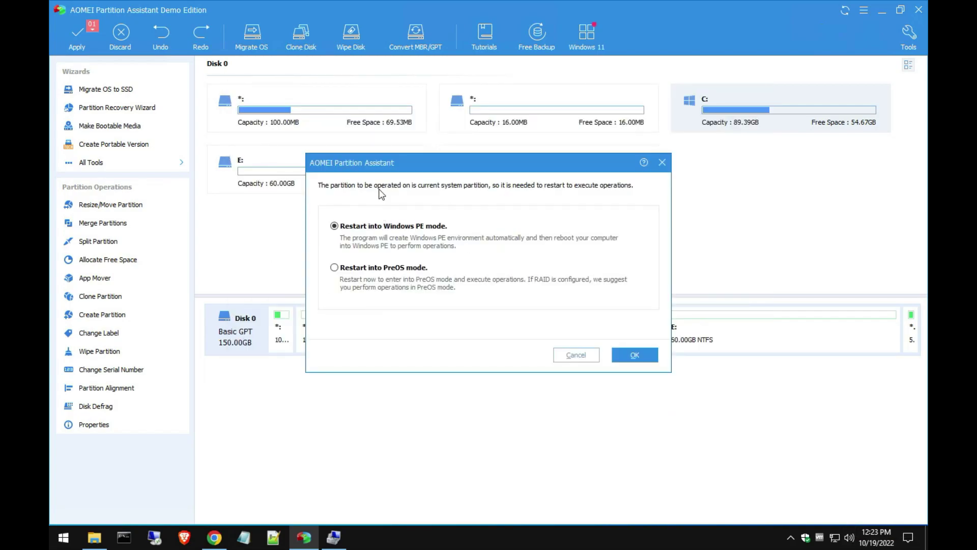
click(632, 354)
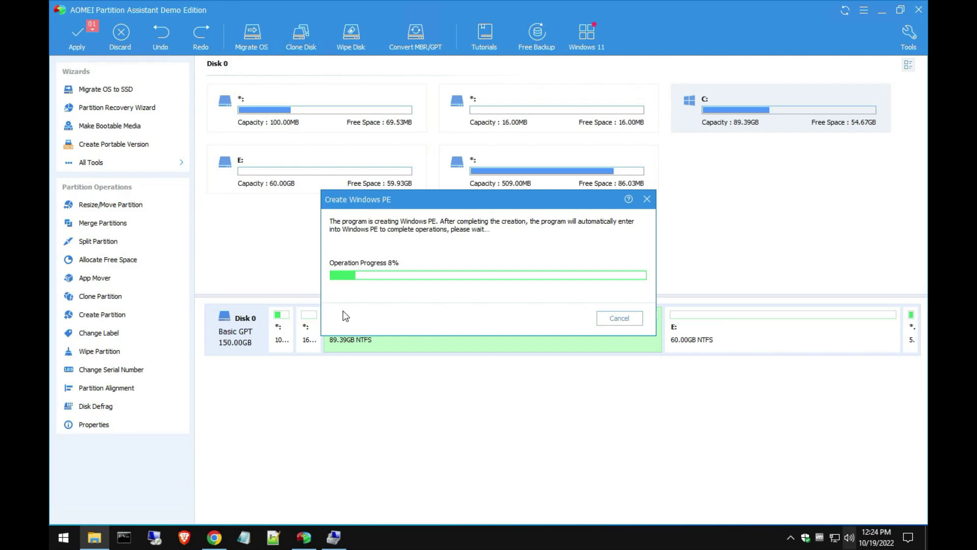
click(215, 537)
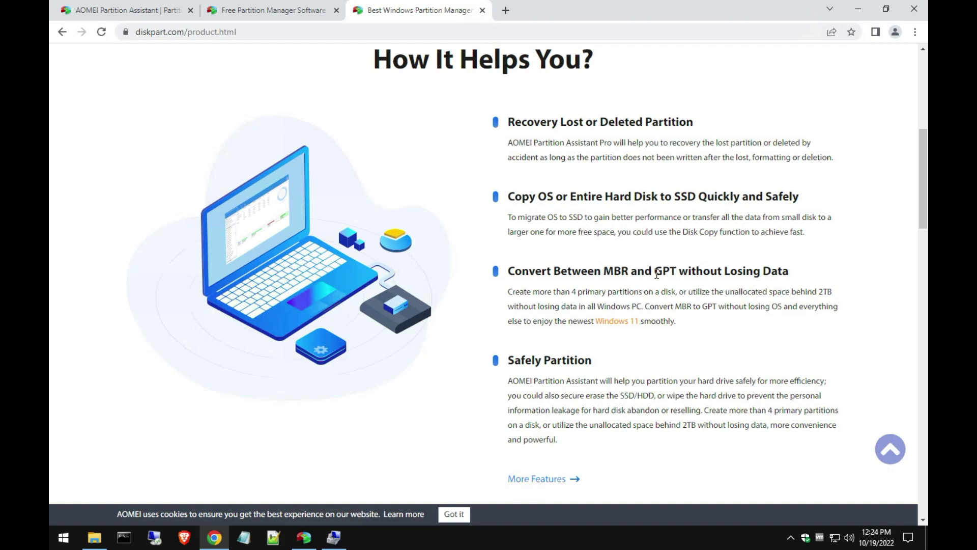
Scroll to the edition comparison and highlight the Standard edition's basic partition management feature
scroll(753, 283, down, 2)
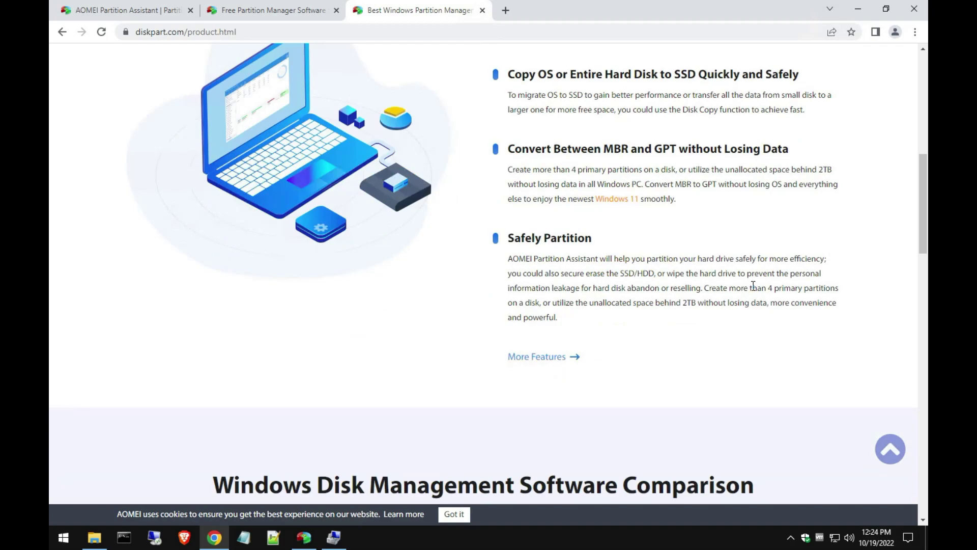
scroll(754, 284, down, 6)
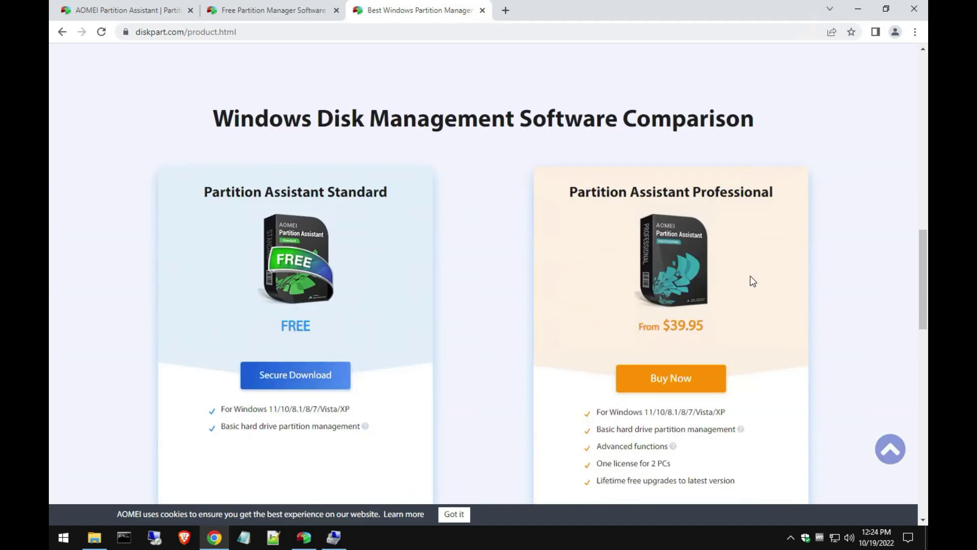
scroll(751, 273, down, 1)
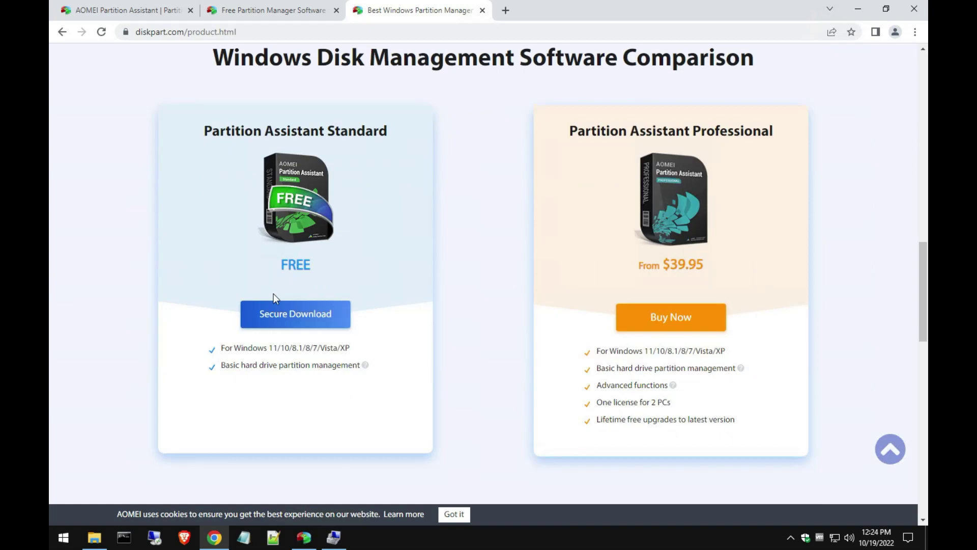
drag(221, 365, 348, 367)
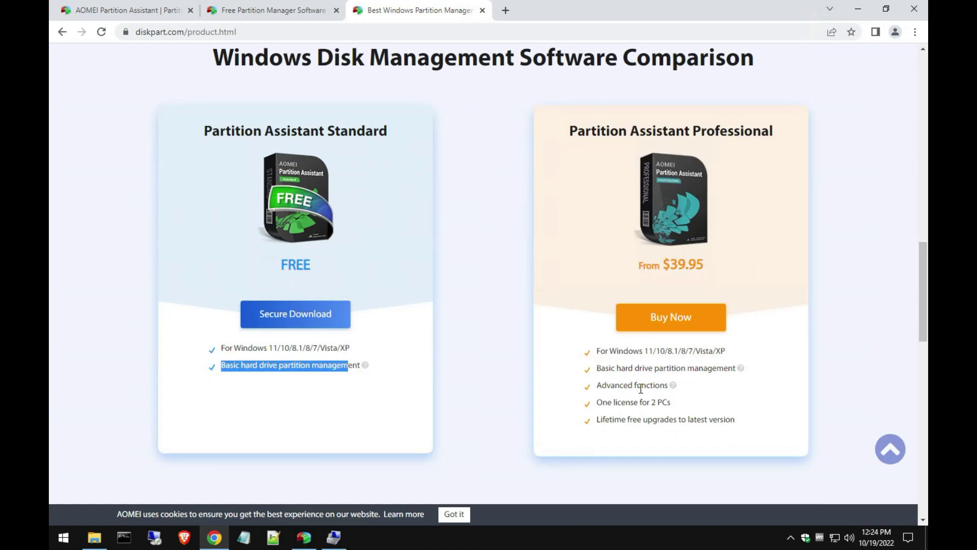
Scroll further down the page, then switch to the Free Partition Manager Software tab
scroll(642, 387, down, 2)
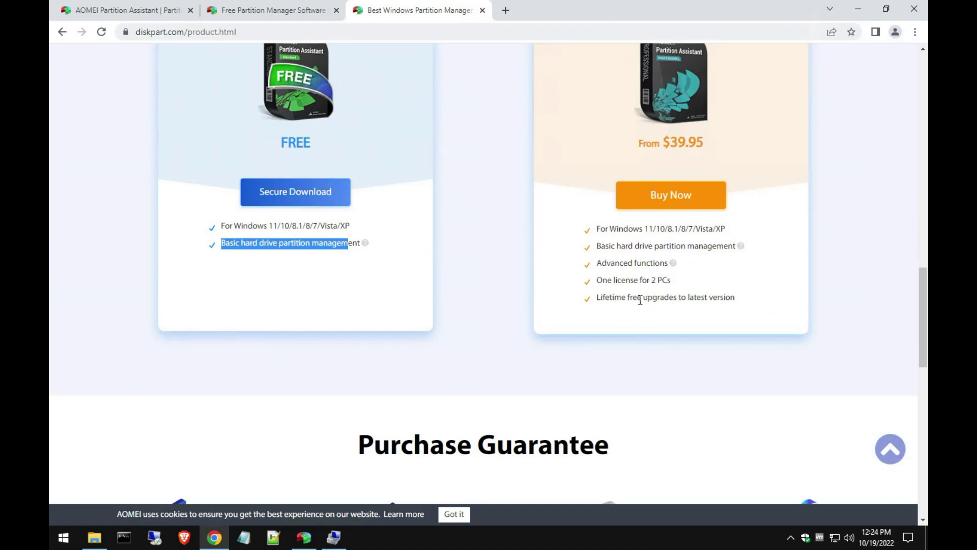
scroll(639, 313, down, 2)
scroll(662, 295, down, 2)
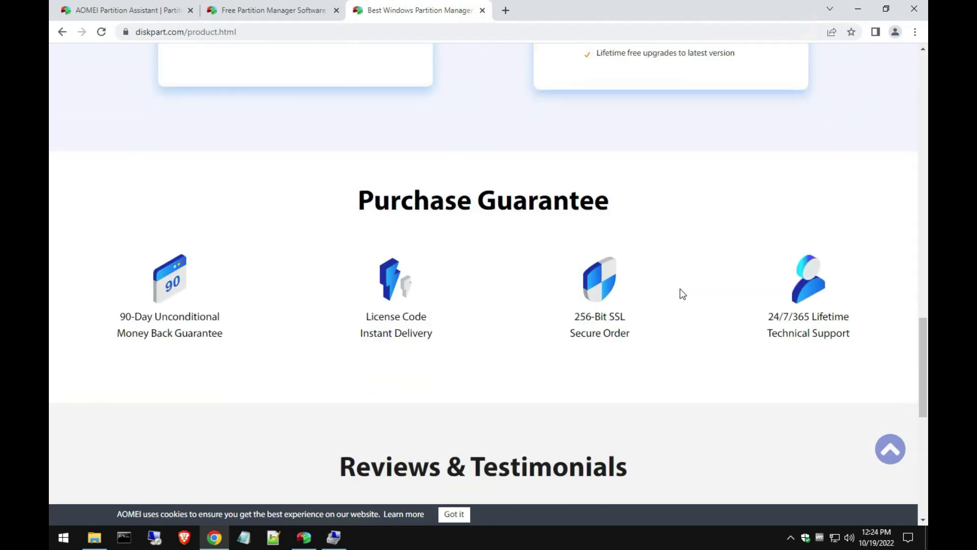
click(239, 14)
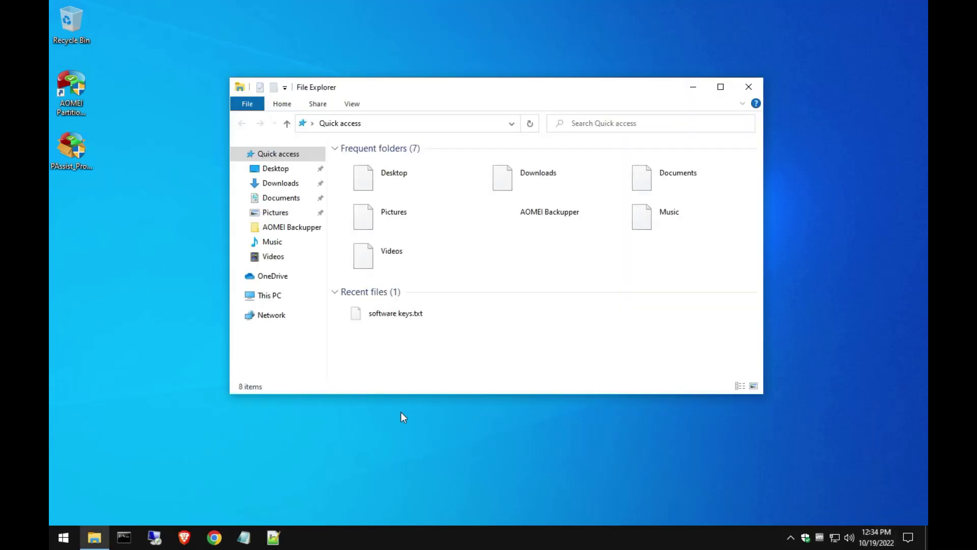
In This PC, enlarge the window and open the empty 59.9 GB Local Disk (E:)
click(274, 300)
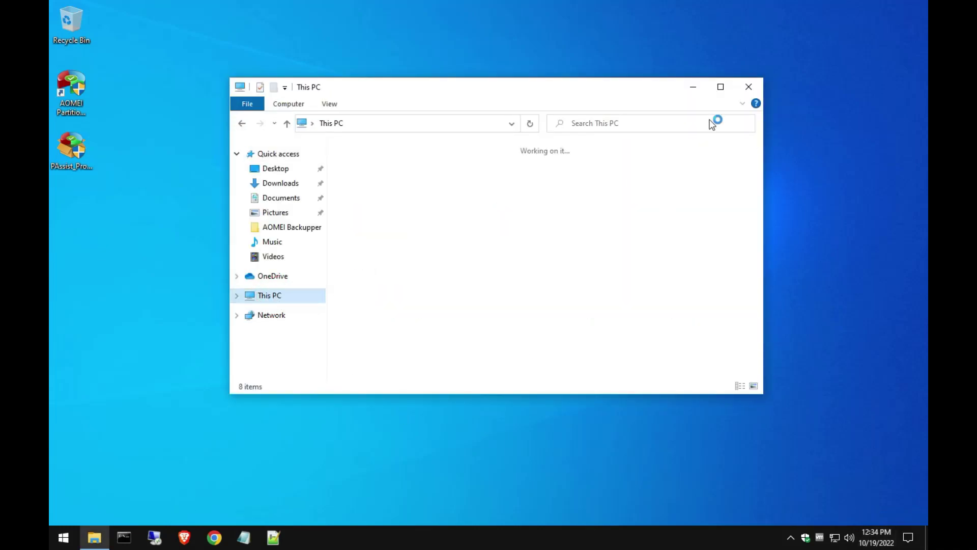
drag(763, 394, 835, 477)
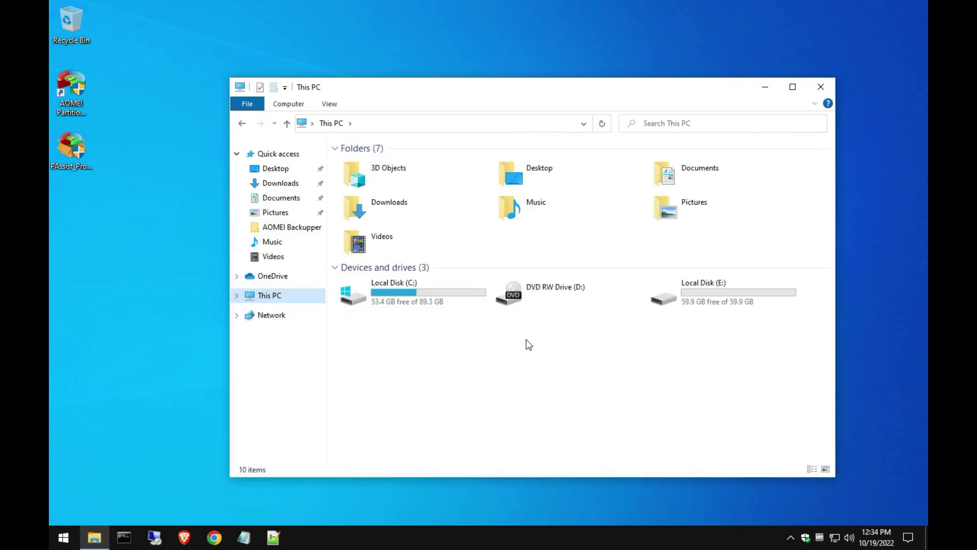
click(422, 295)
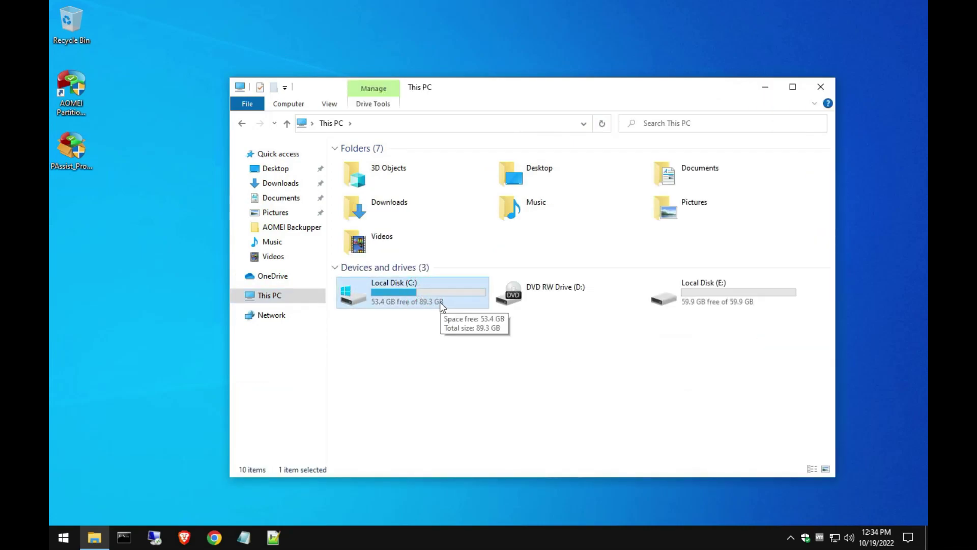
click(733, 303)
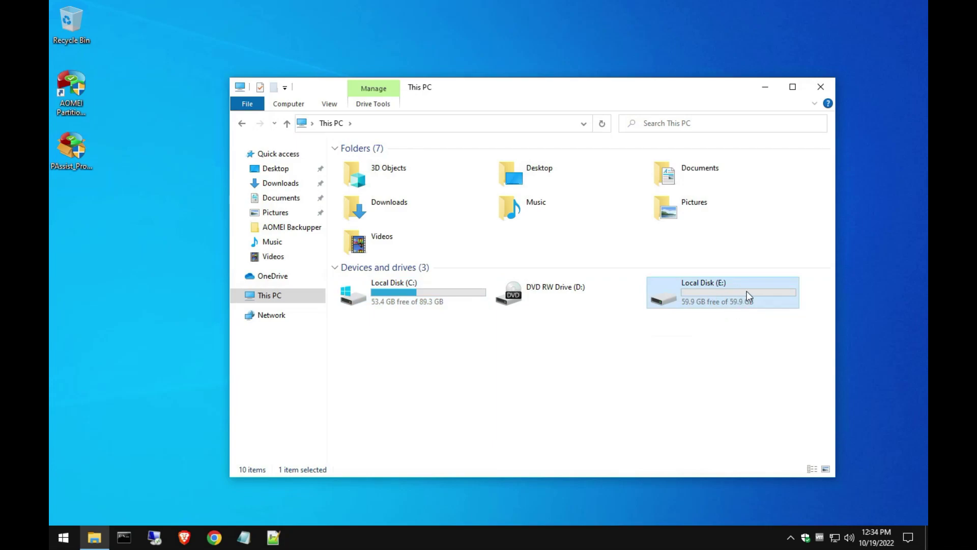
double_click(747, 291)
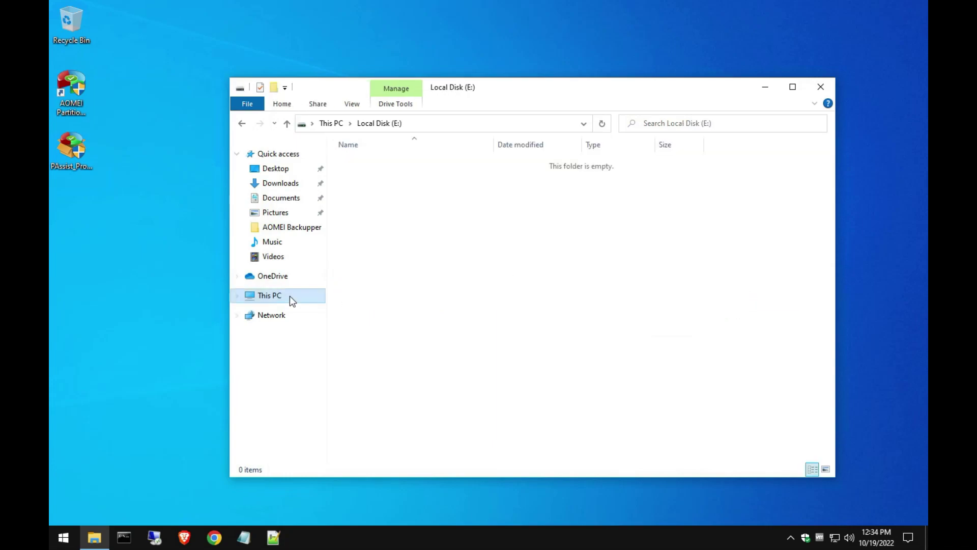
Back on This PC, reselect the 89.3 GB C: drive and relaunch AOMEI Partition Assistant with admin approval
click(270, 298)
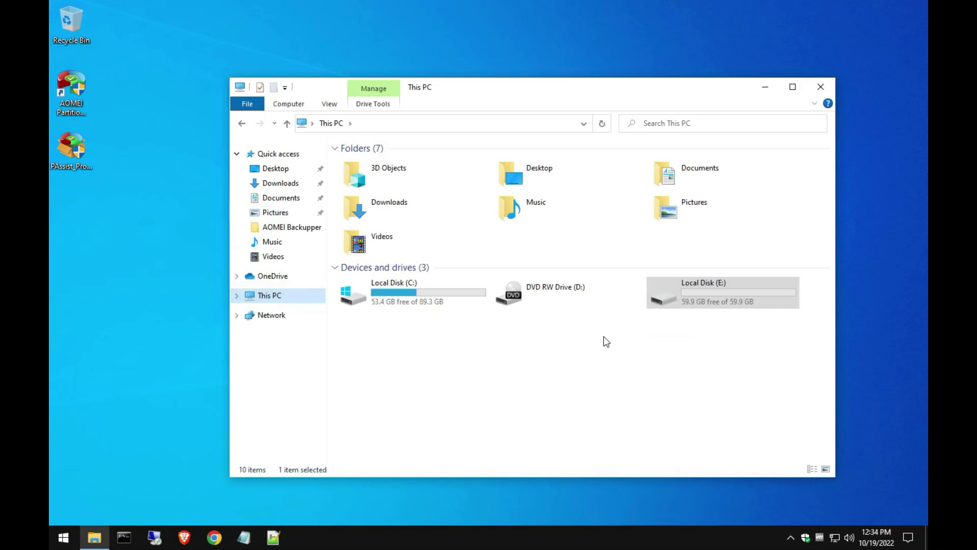
click(426, 299)
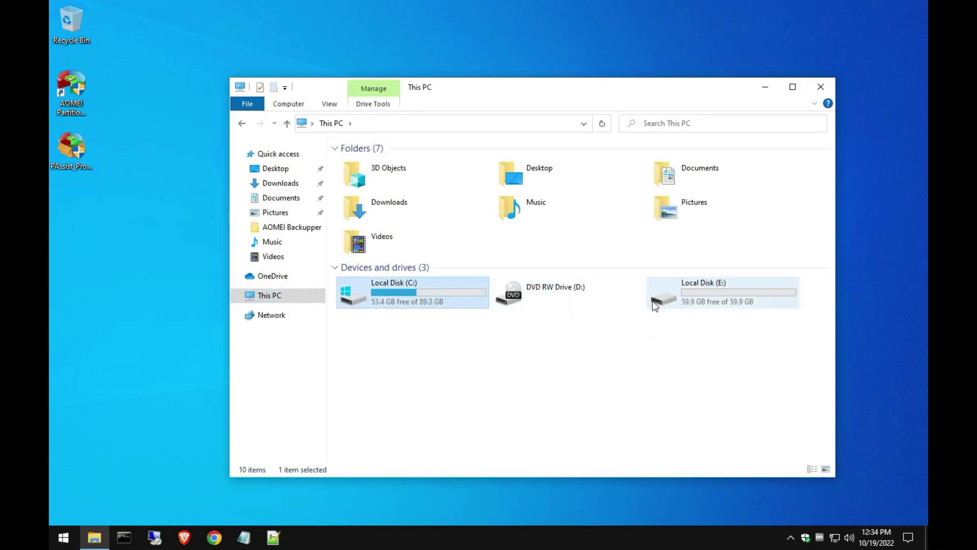
double_click(76, 99)
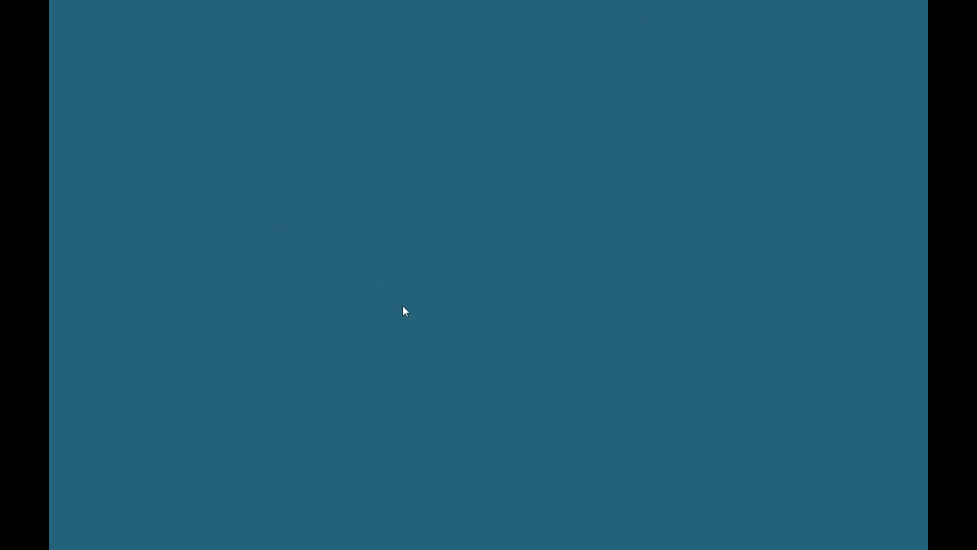
click(433, 353)
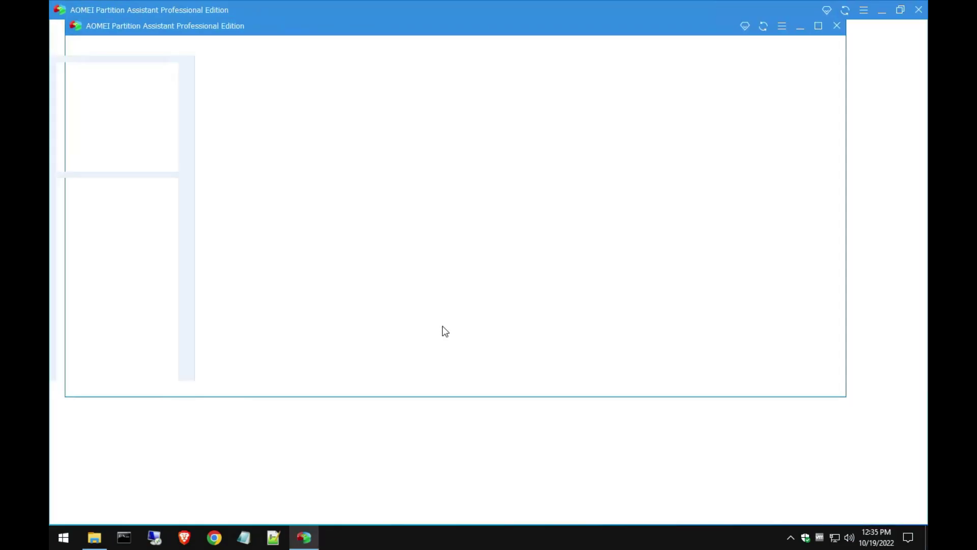
Open the Partition Recovery Wizard from All Tools, then close it
click(149, 159)
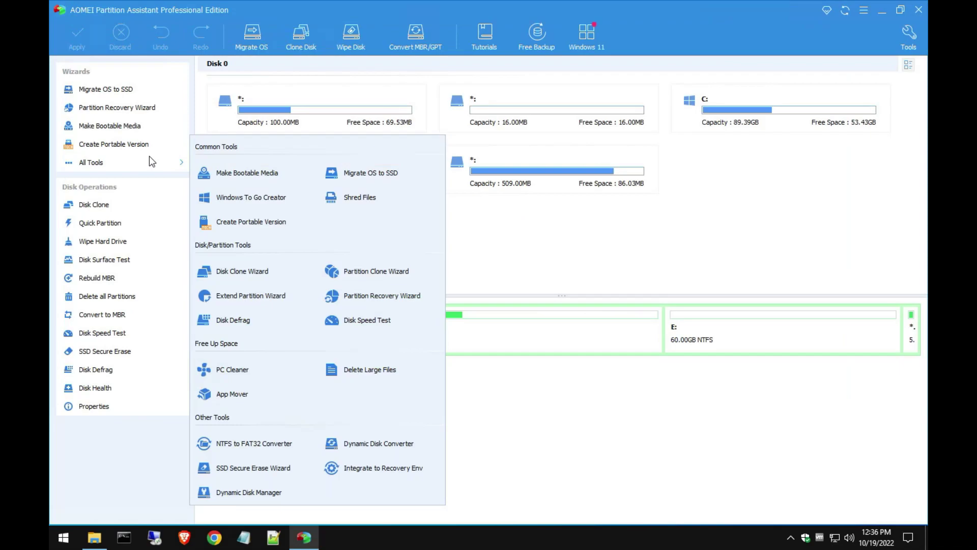
click(133, 109)
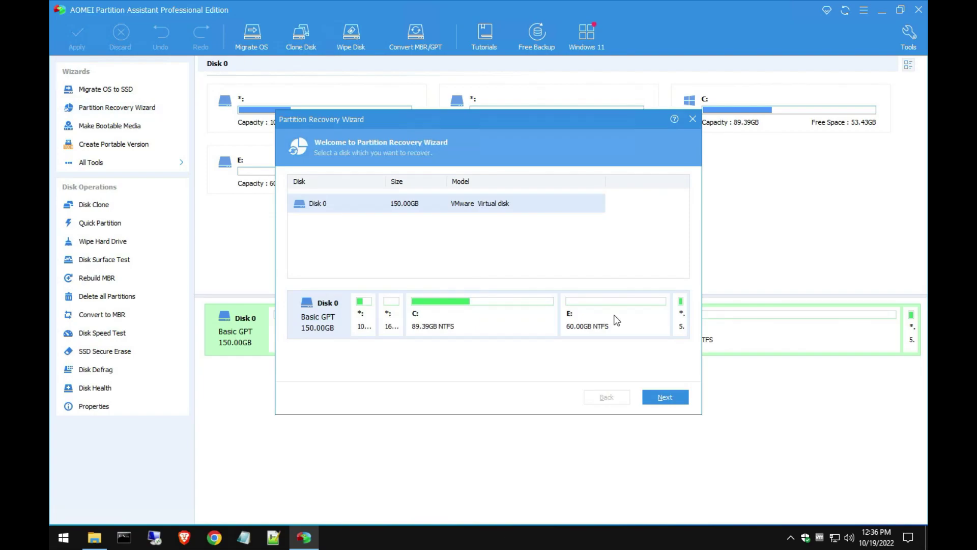
click(694, 119)
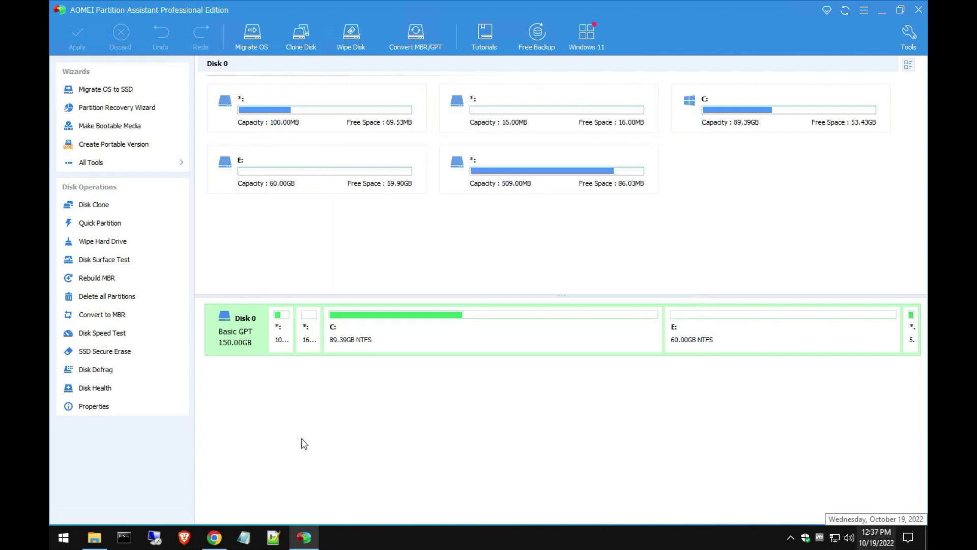
Load diskpart.com in a new Chrome tab
click(215, 537)
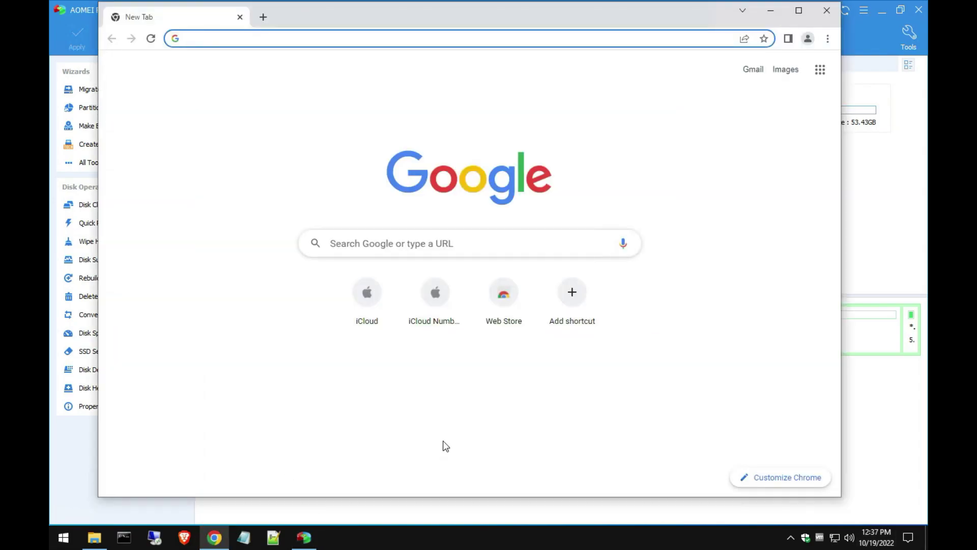
text(diskpart.com)
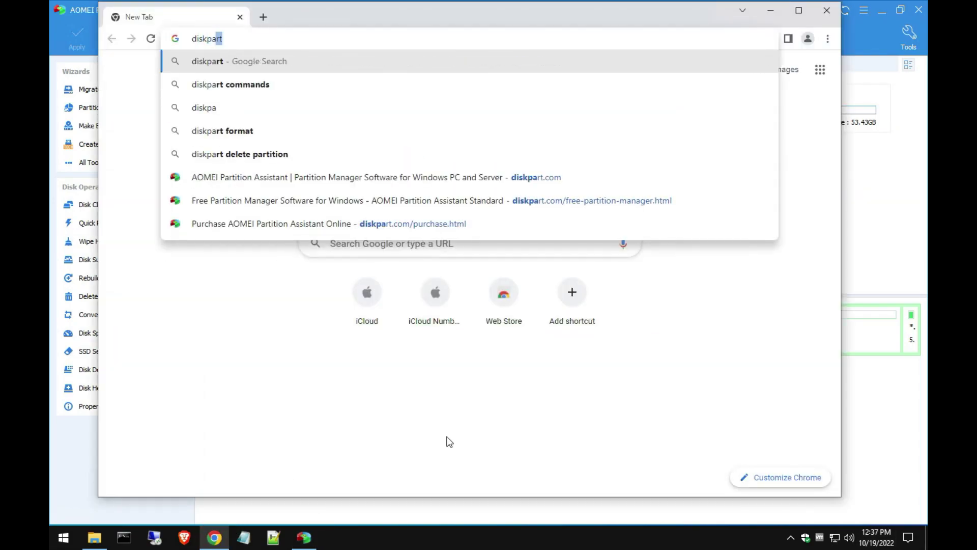
key(Return)
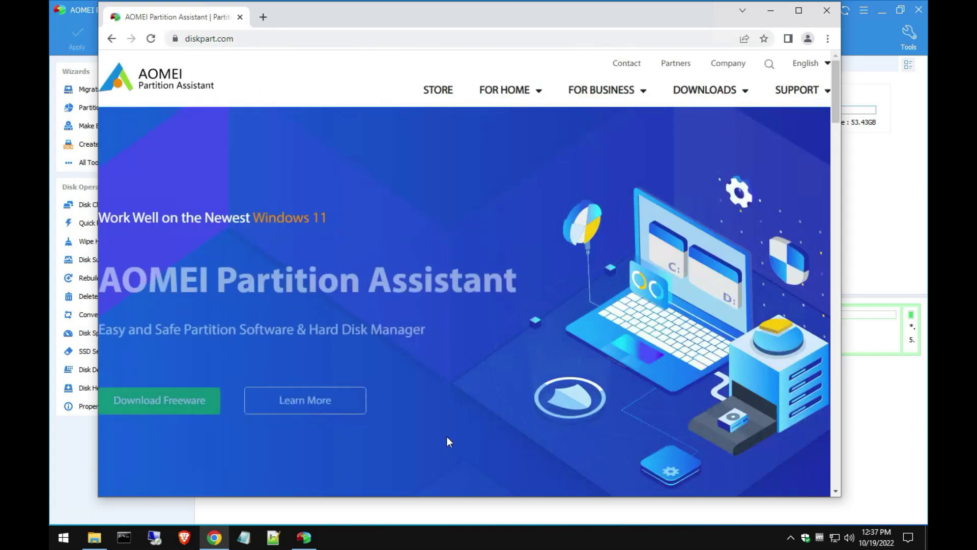